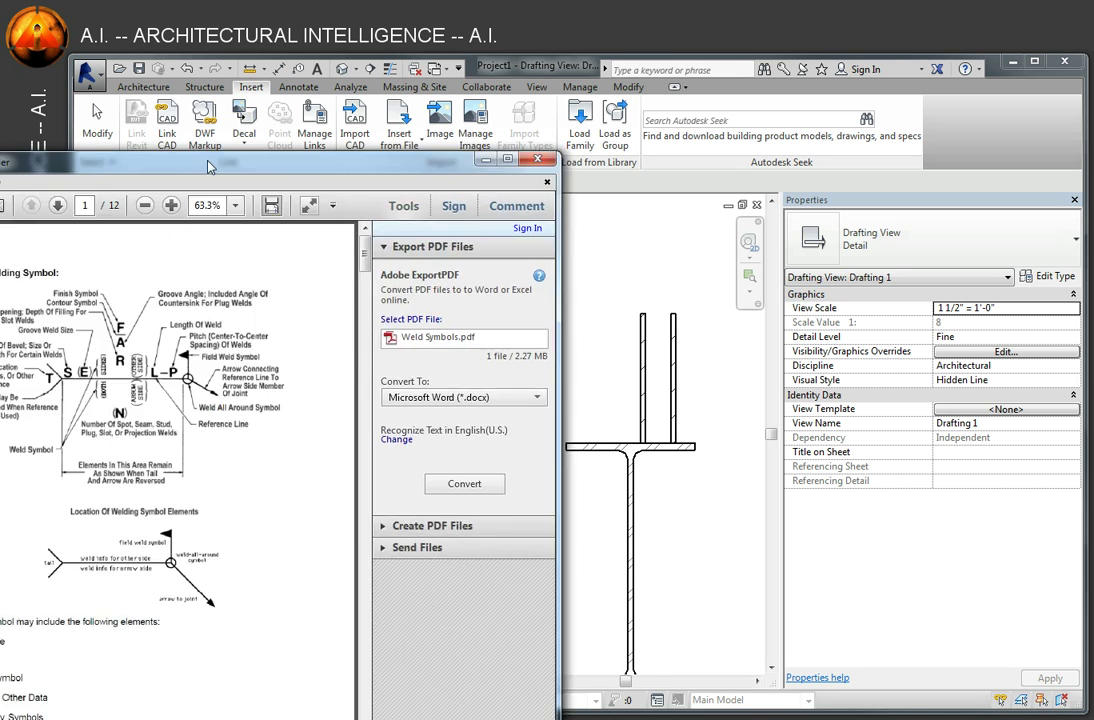
- Review the welding symbol elements and the length and pitch examples in Weld Symbols.pdf, and move the document out of the way
drag(177, 163, 444, 90)
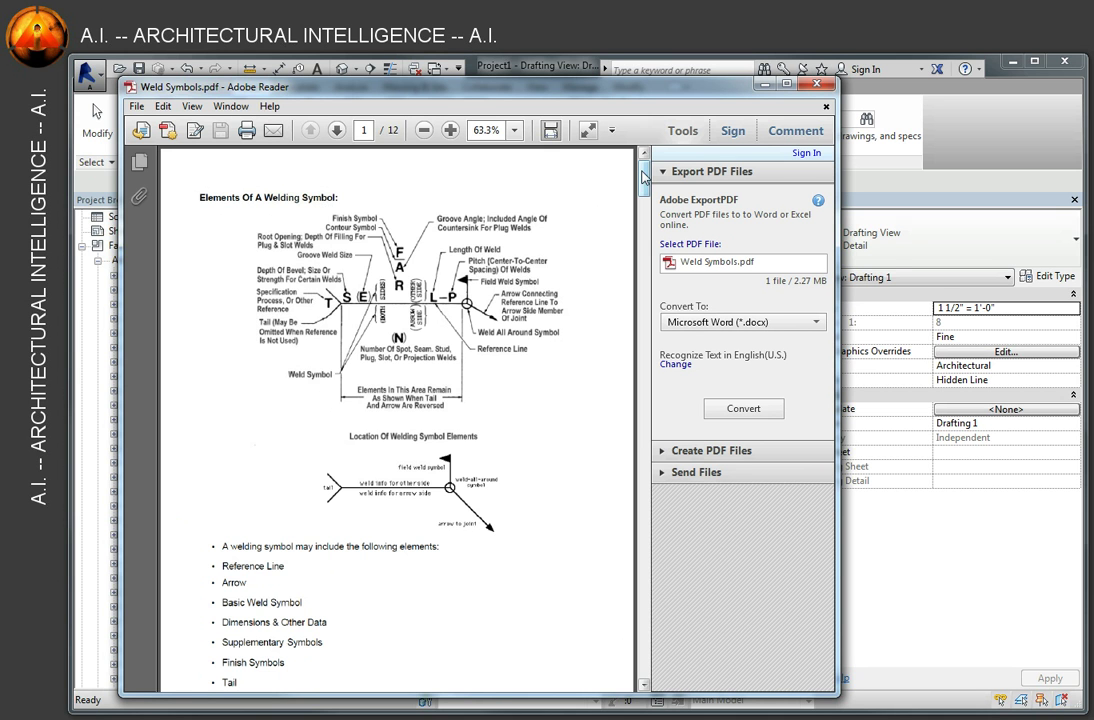
drag(647, 172, 645, 372)
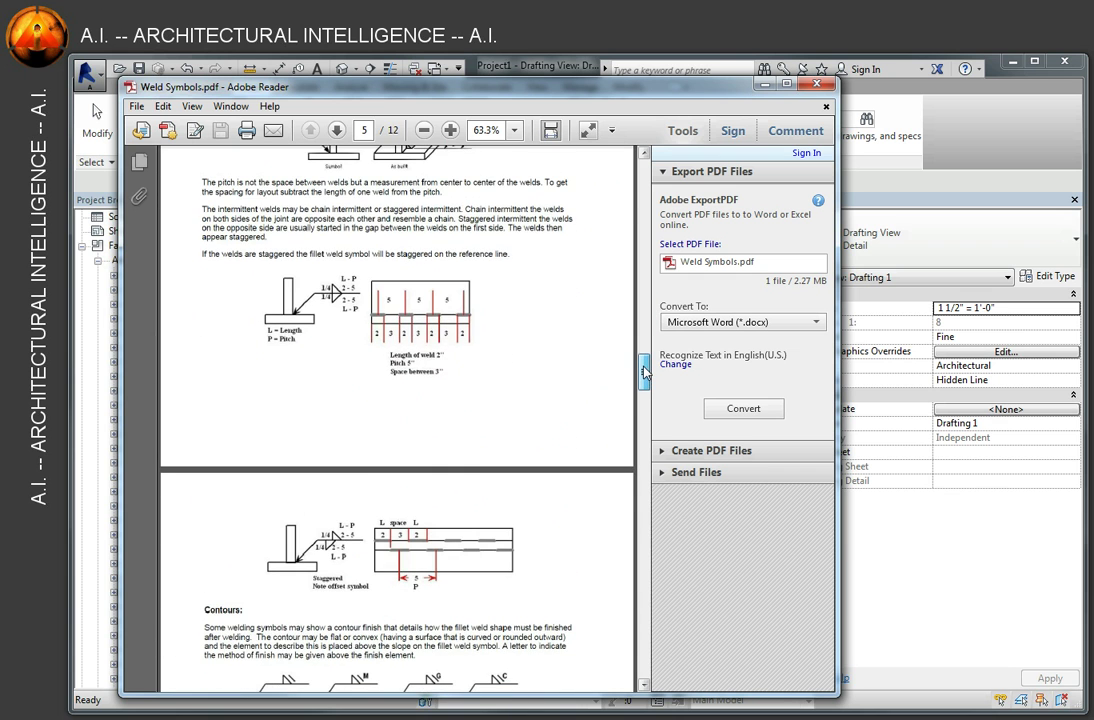
drag(608, 97, 0, 82)
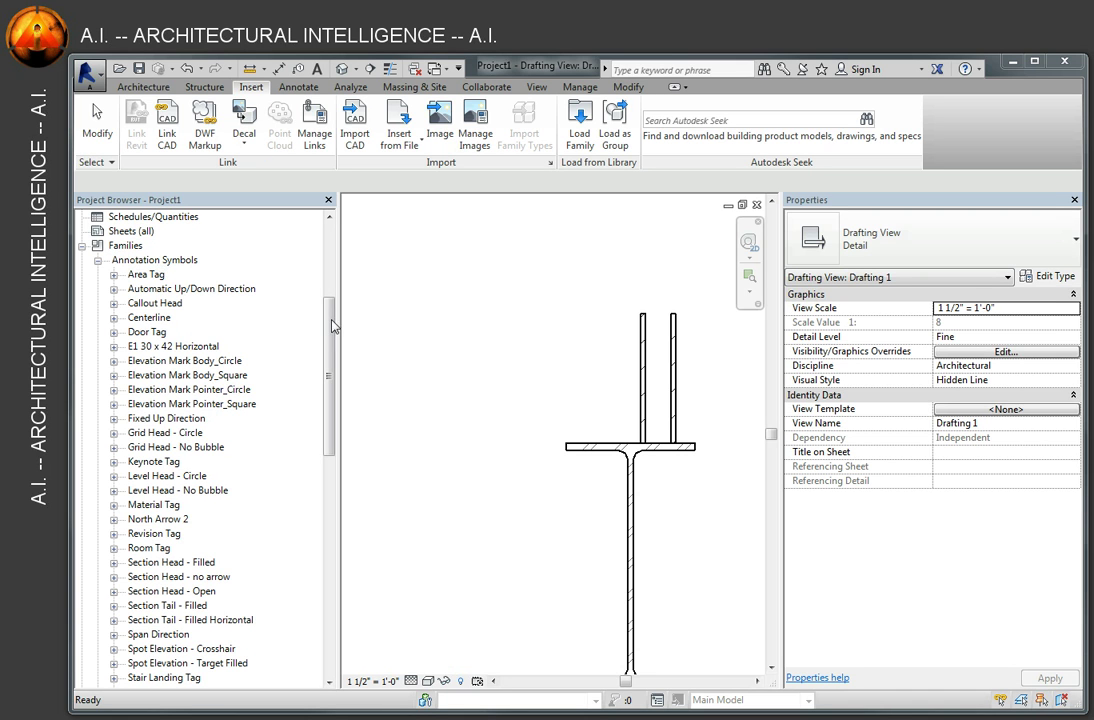
- Place one Weld Symbol annotation from the project's annotation symbol families in the drafting view, beside the posts above the wide-flange beam
scroll(136, 480, down, 7)
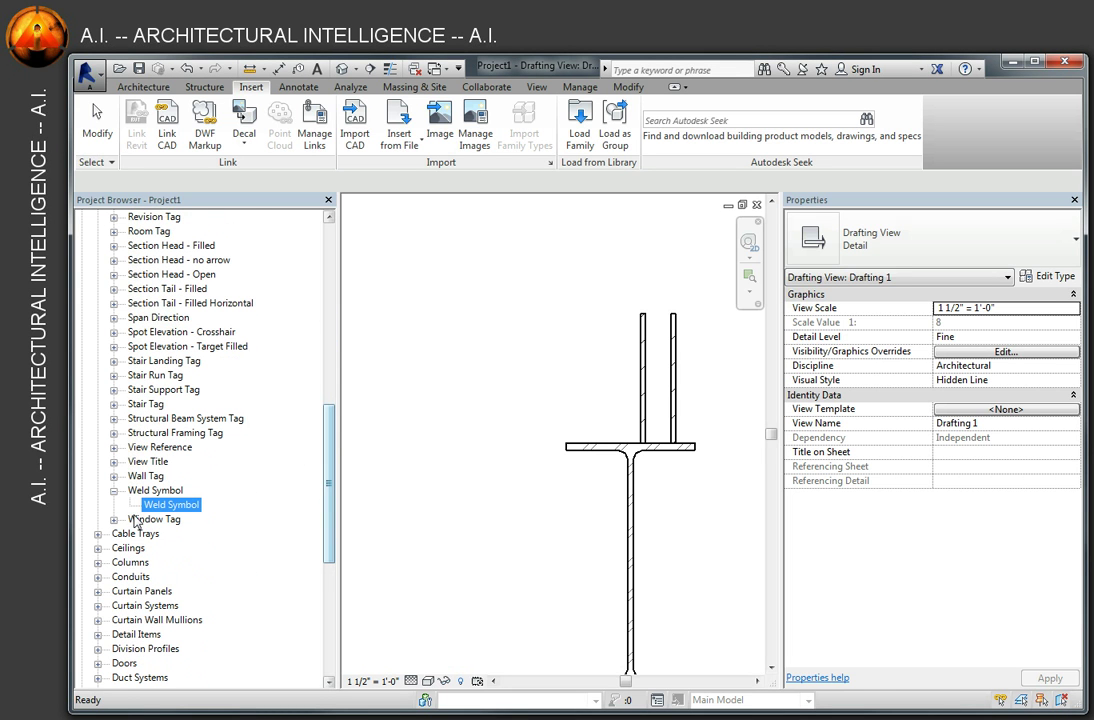
click(170, 507)
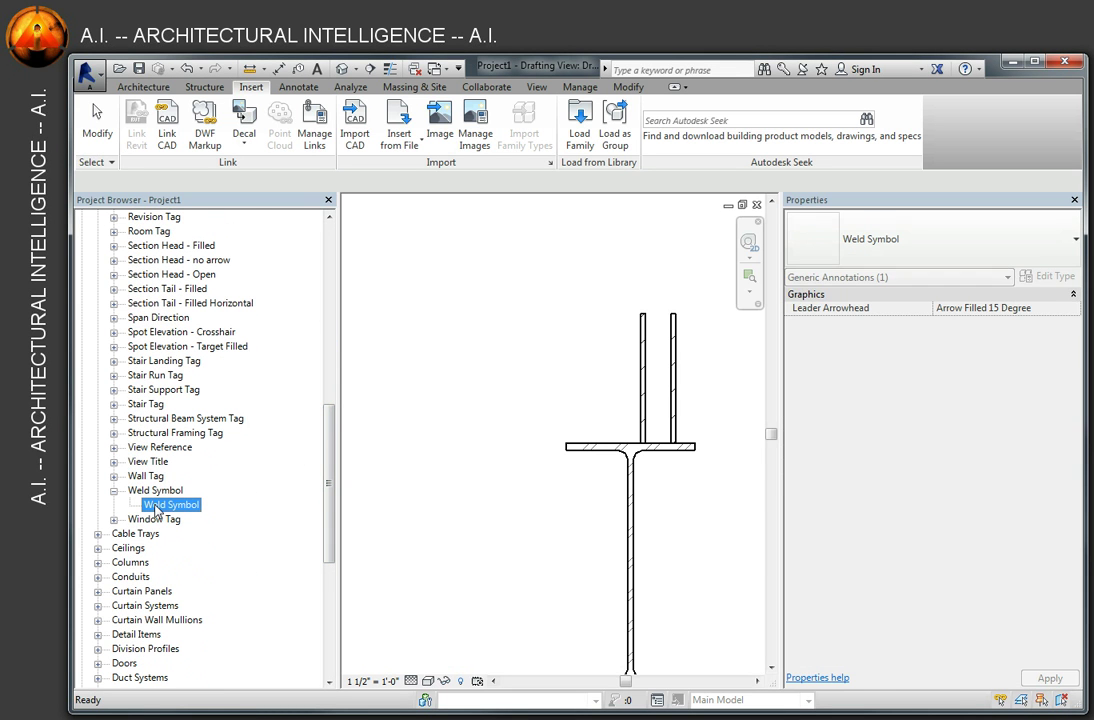
drag(155, 508, 505, 369)
click(572, 395)
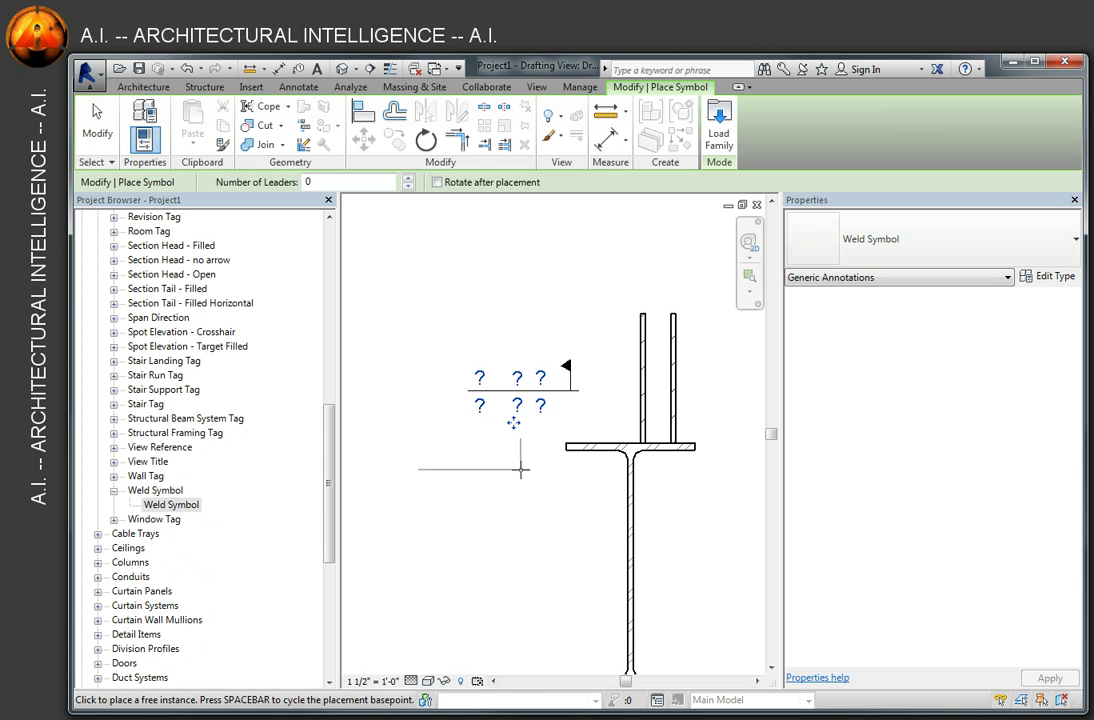
key(Escape)
- Add a leader to the placed weld symbol
click(576, 404)
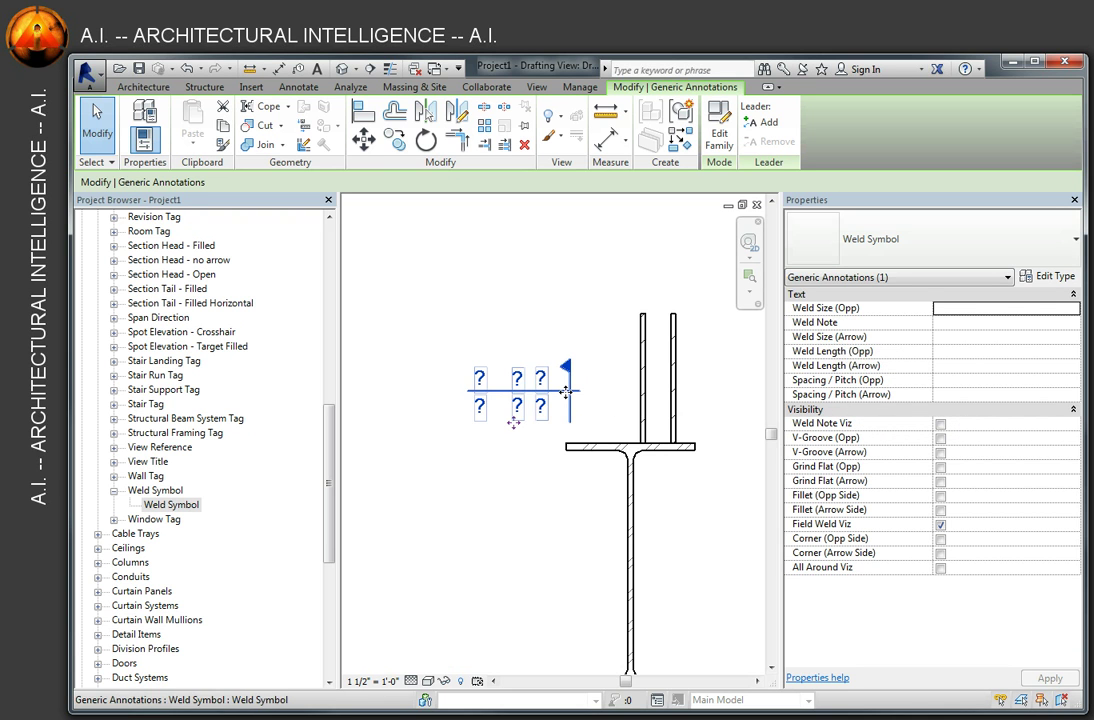
click(762, 122)
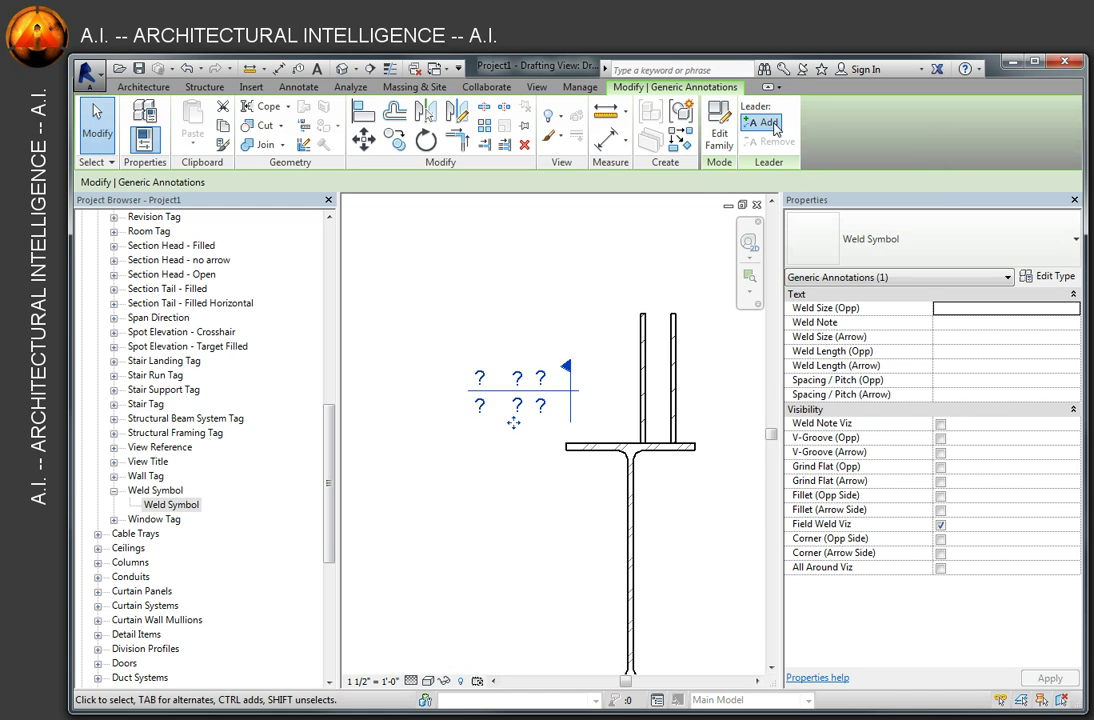
scroll(625, 345, down, 4)
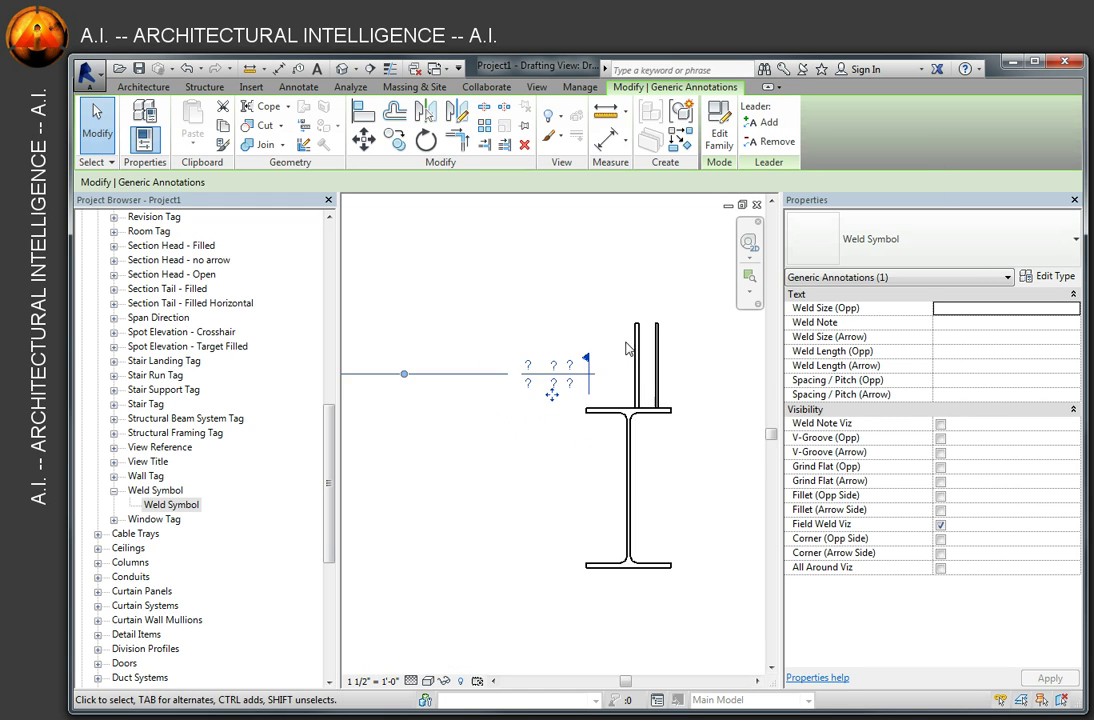
scroll(479, 354, up, 2)
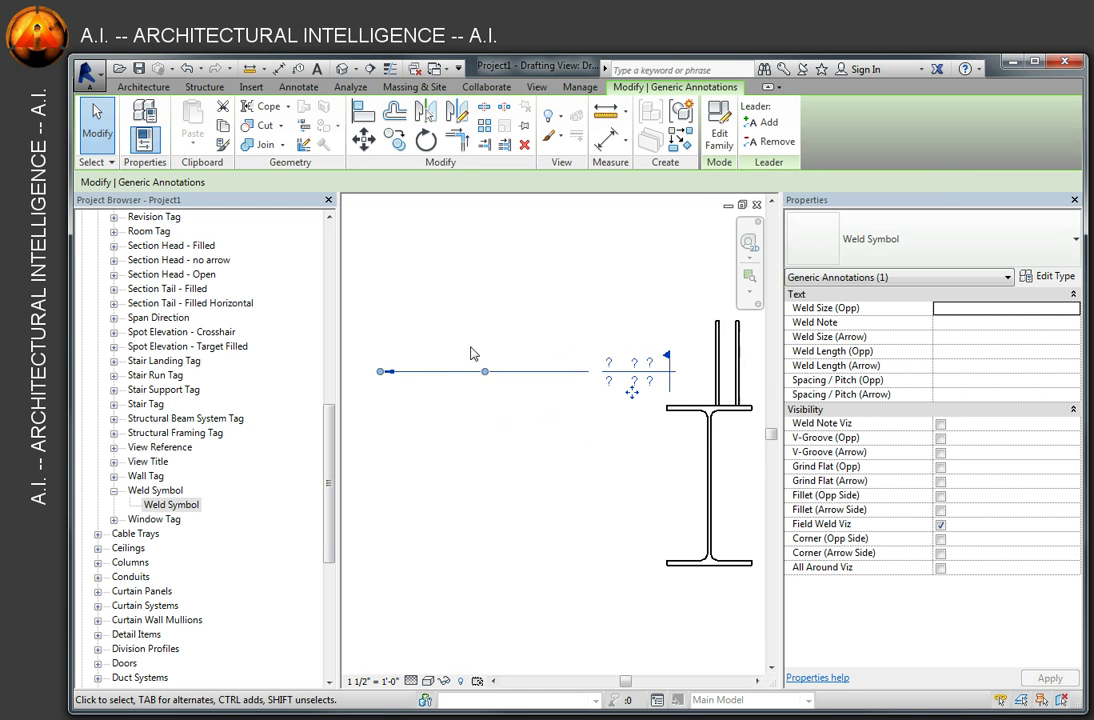
- Set the weld symbol type's leader arrowhead to Arrow Filled 15 Degree
click(391, 380)
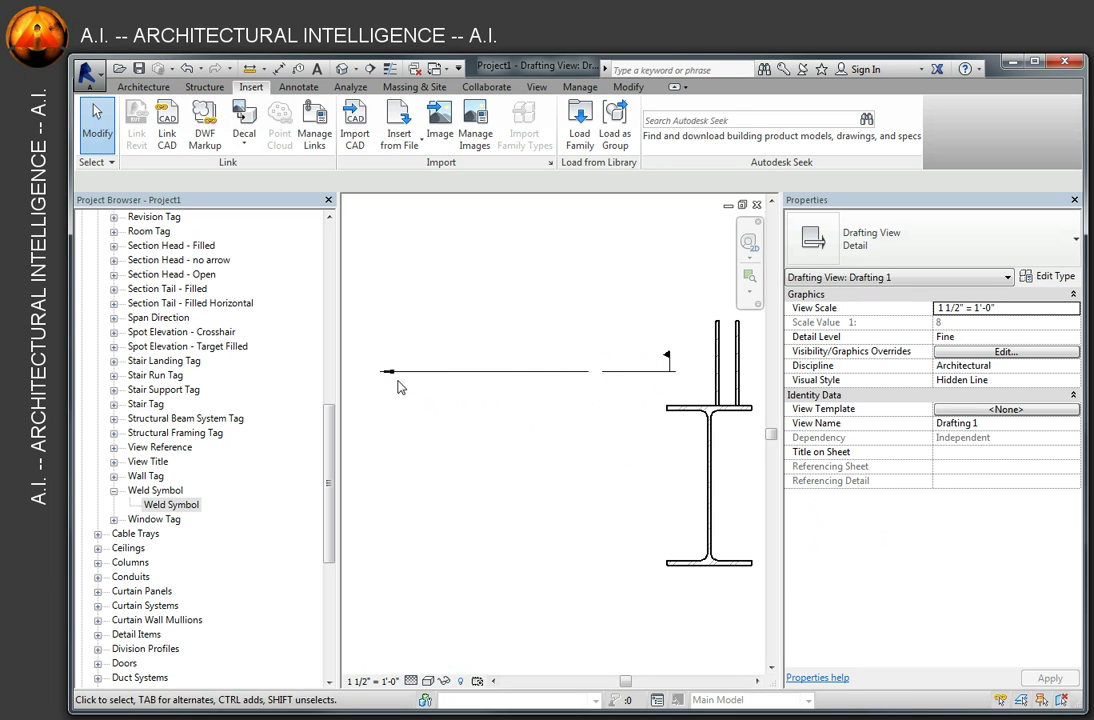
click(415, 378)
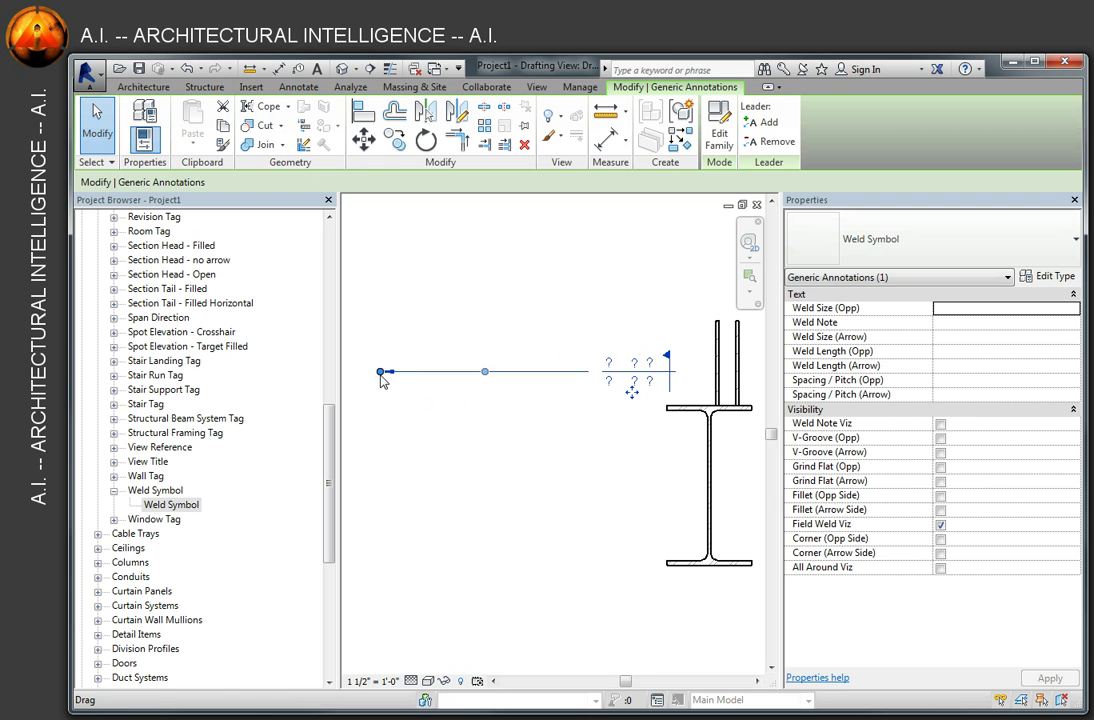
click(1053, 278)
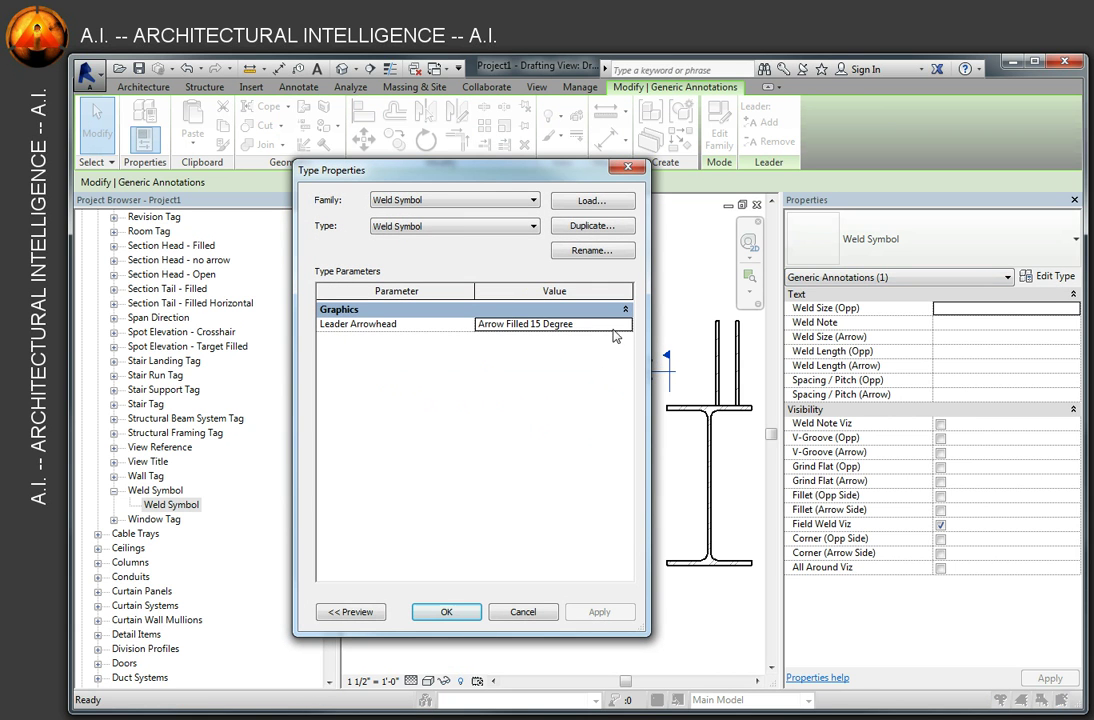
click(627, 331)
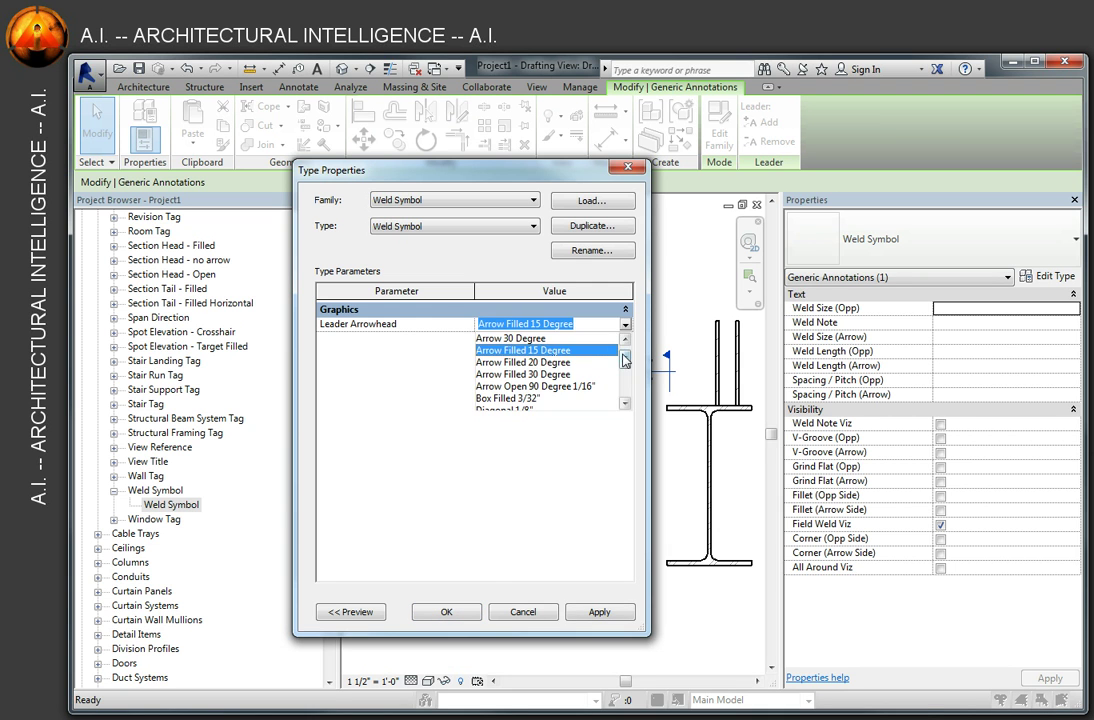
click(586, 354)
click(473, 615)
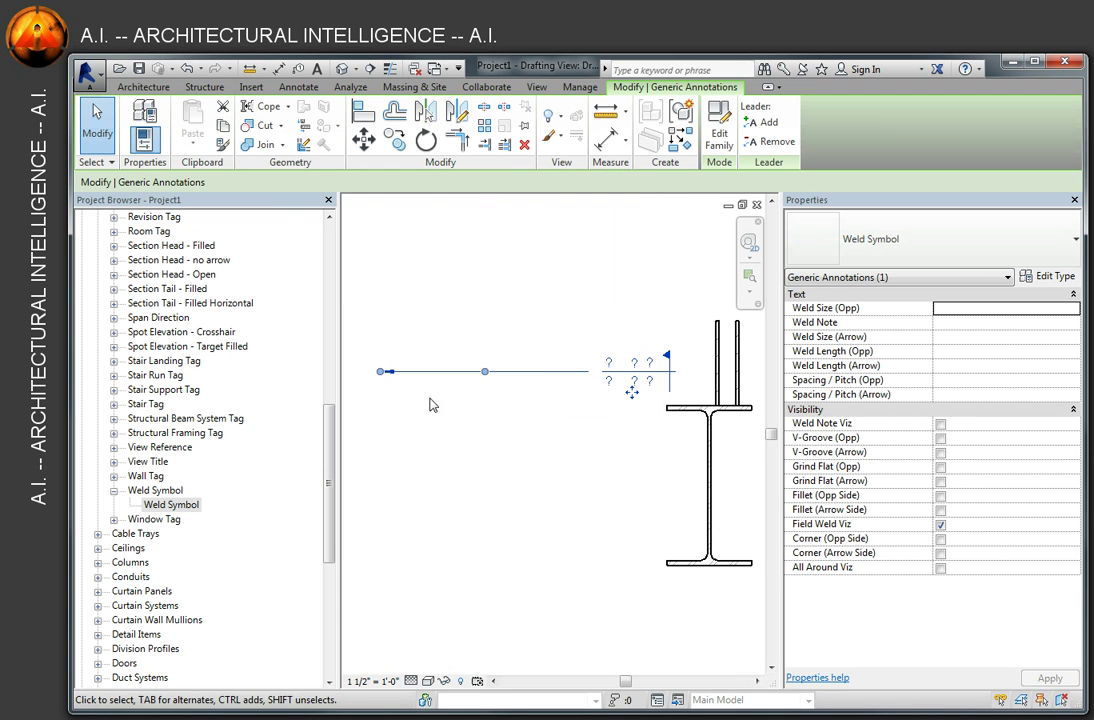
- Move the leader's arrow end to the joint where the nearer post meets the beam's upper flange
drag(609, 413, 684, 411)
scroll(730, 411, up, 5)
scroll(684, 411, down, 3)
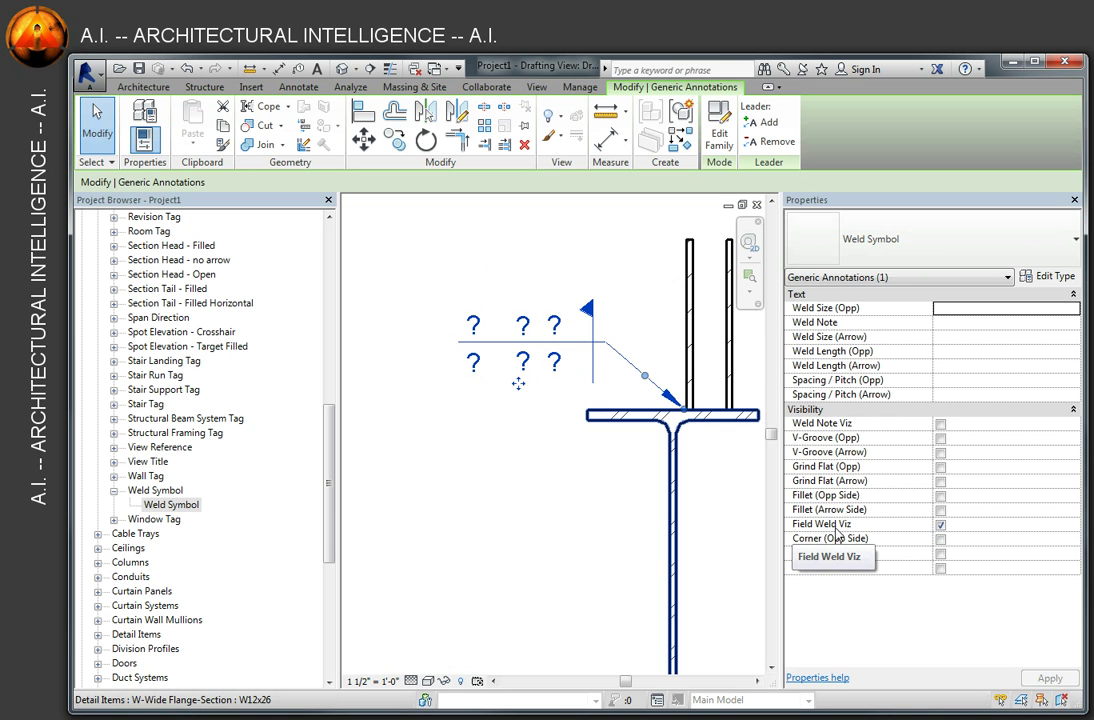
- Switch the weld symbol's field weld flag off and back on
click(940, 525)
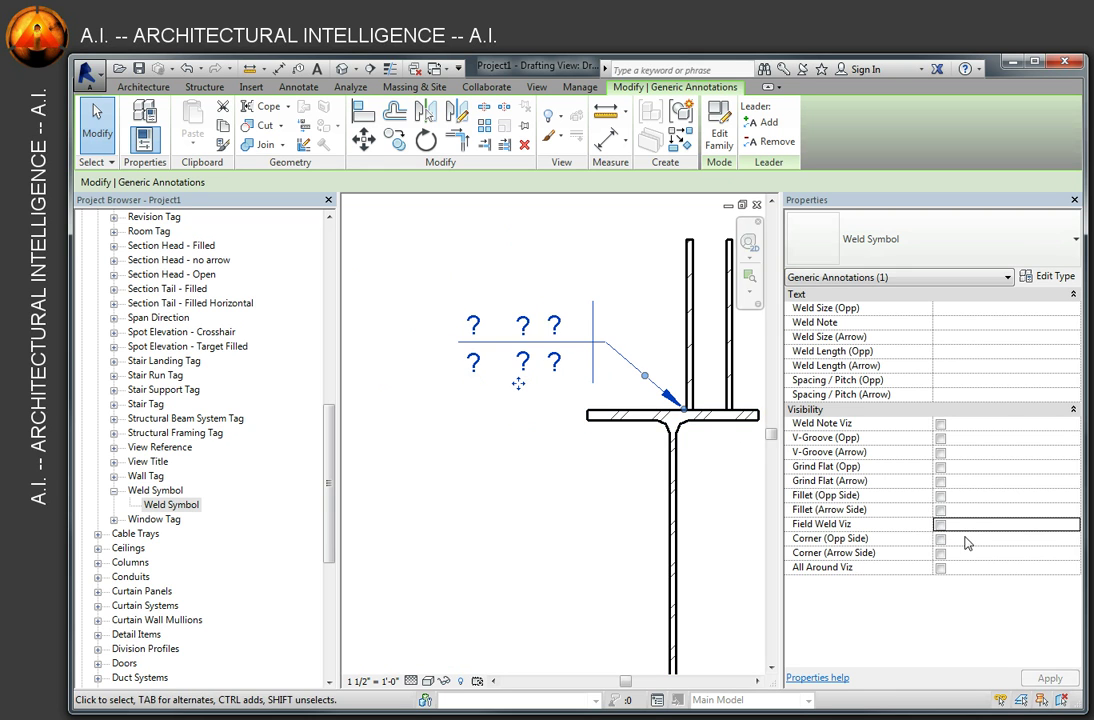
click(940, 526)
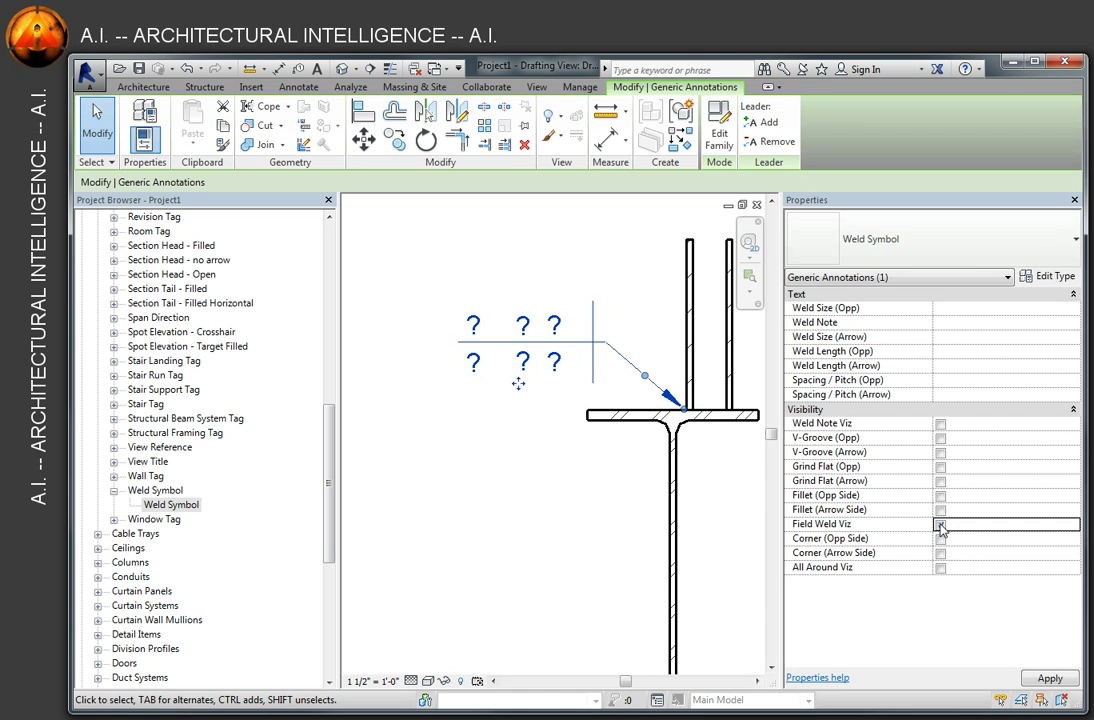
- Make the weld note visible in the symbol's tail and enter "post to bm" as its text
click(940, 425)
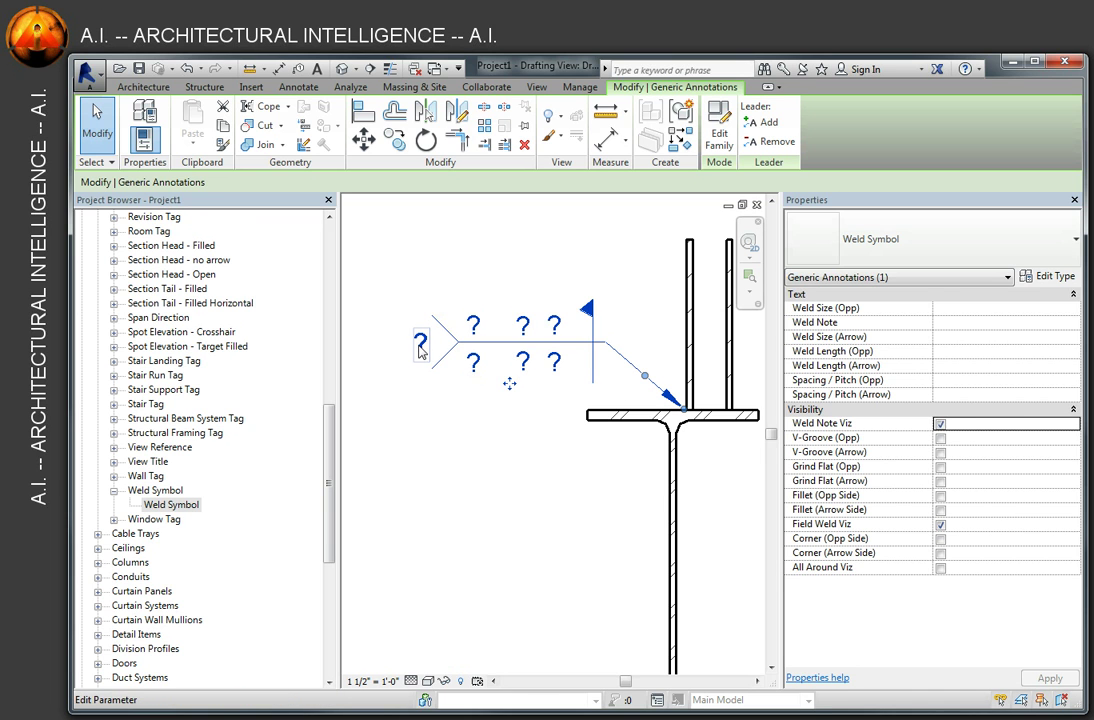
click(420, 345)
text(post to bm)
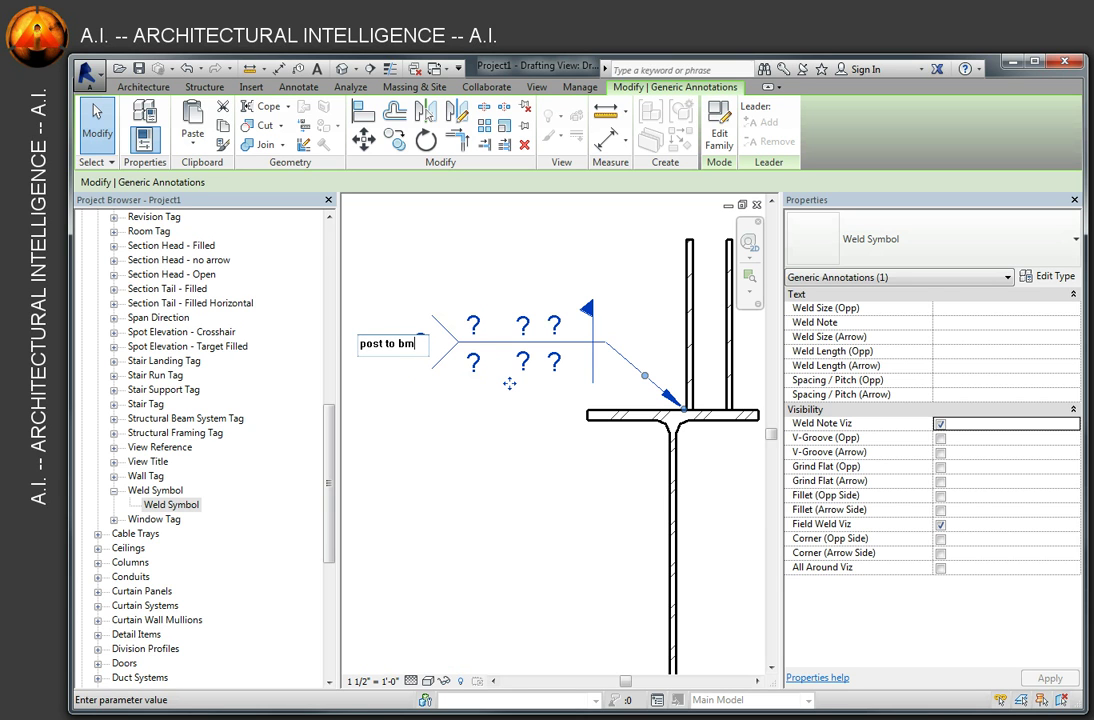
click(509, 383)
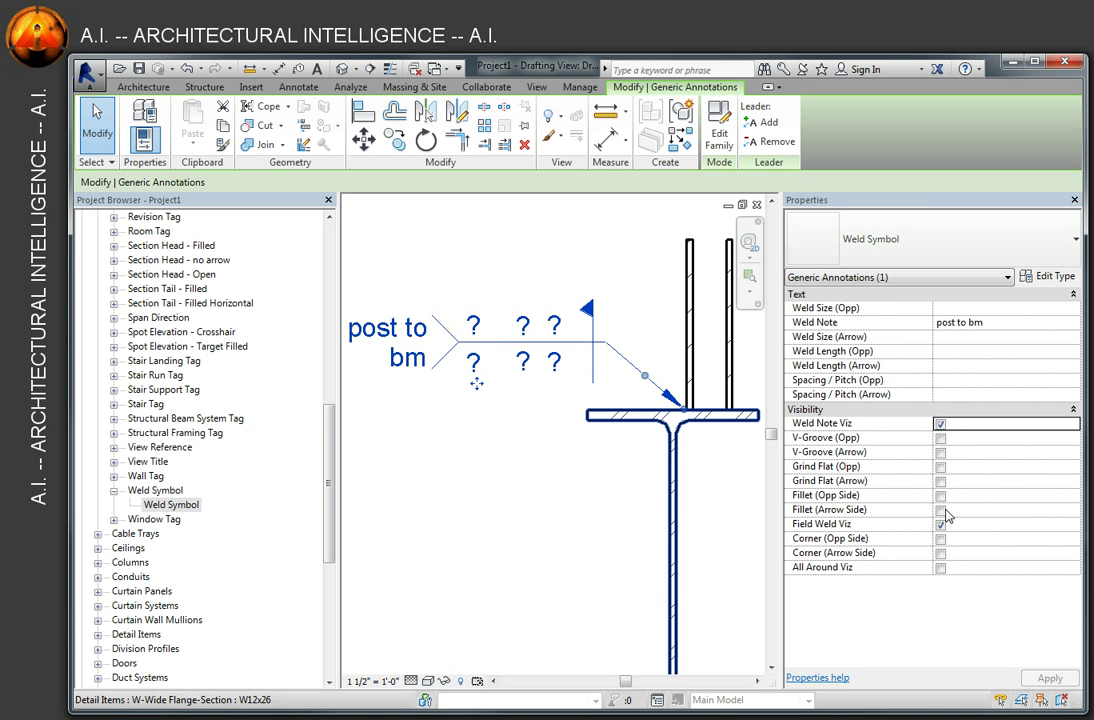
- Turn on the arrow-side fillet weld for the symbol, with the field weld flag kept on
click(940, 524)
click(940, 509)
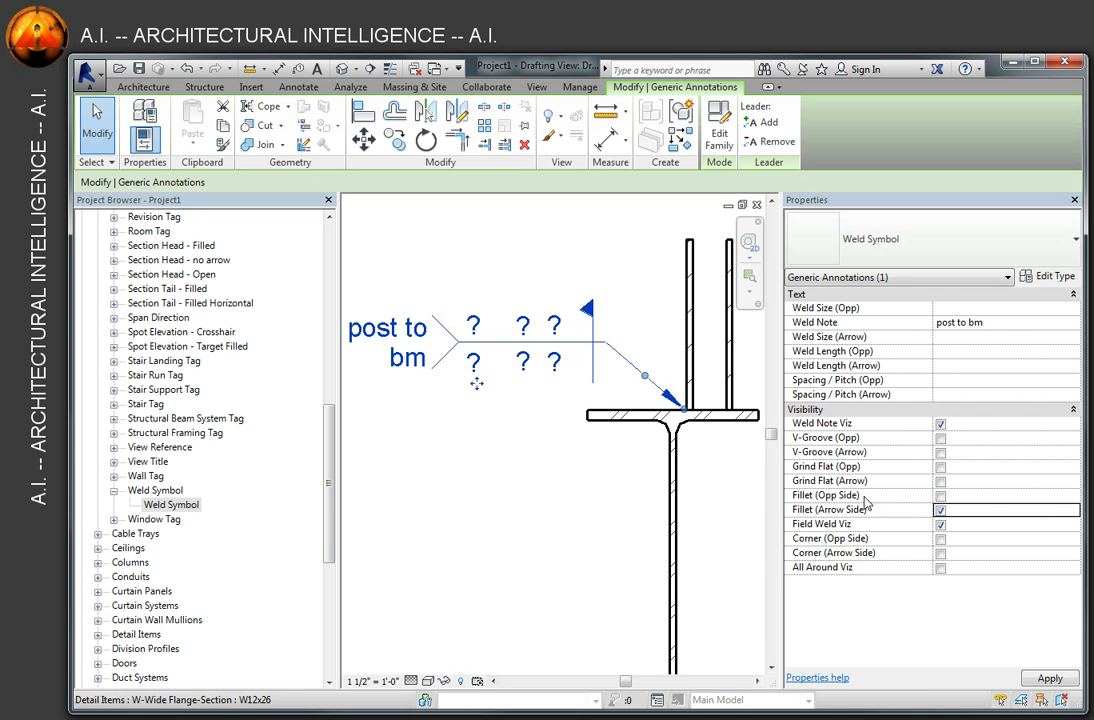
click(940, 510)
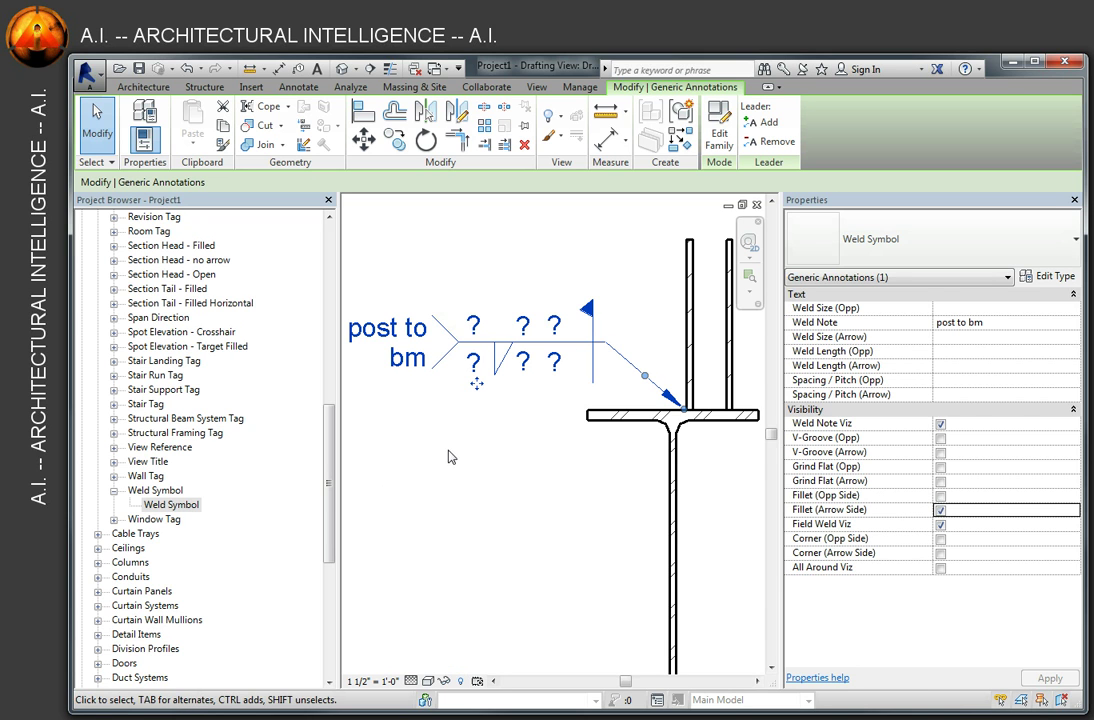
- Try the fillet on both sides and on the opposite side only, and return it to the arrow side only
click(940, 495)
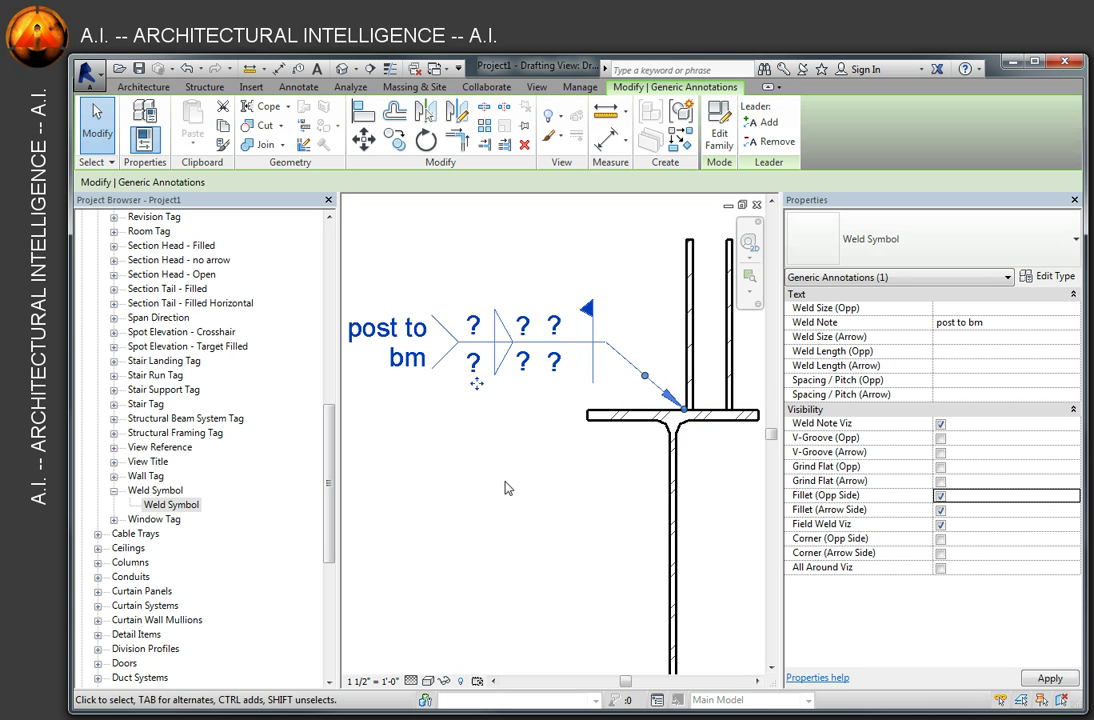
click(940, 510)
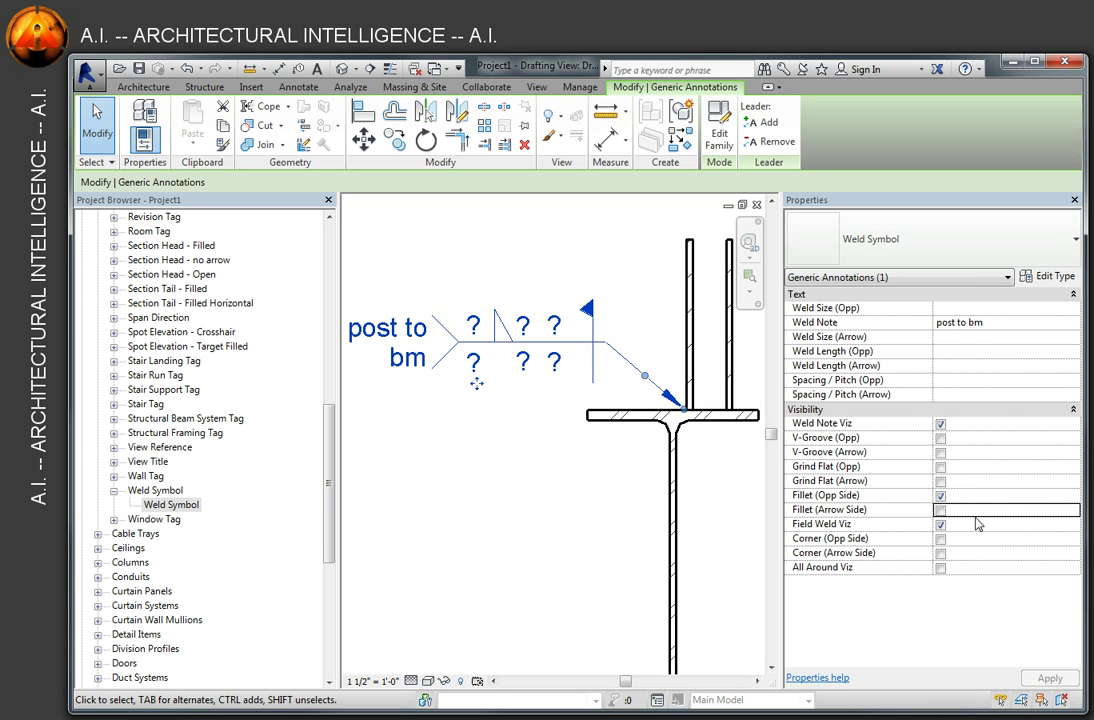
click(940, 496)
click(940, 511)
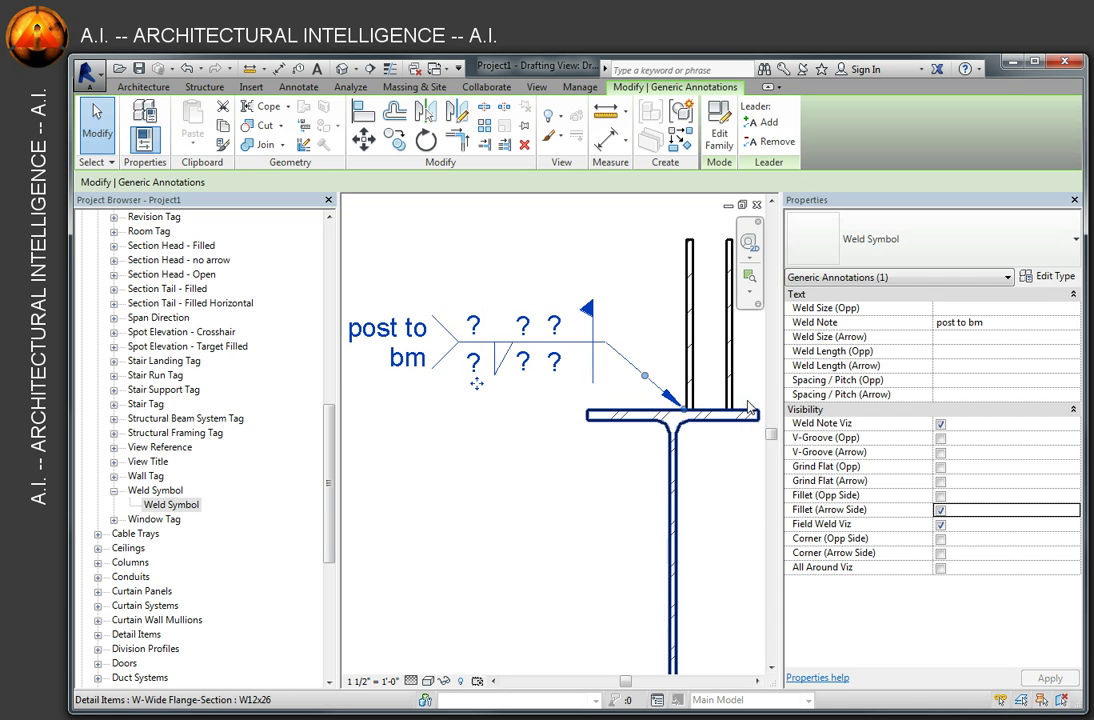
- Turn on the weld-all-around circle and set the symbol's arrow-side weld size to 1/4
click(940, 568)
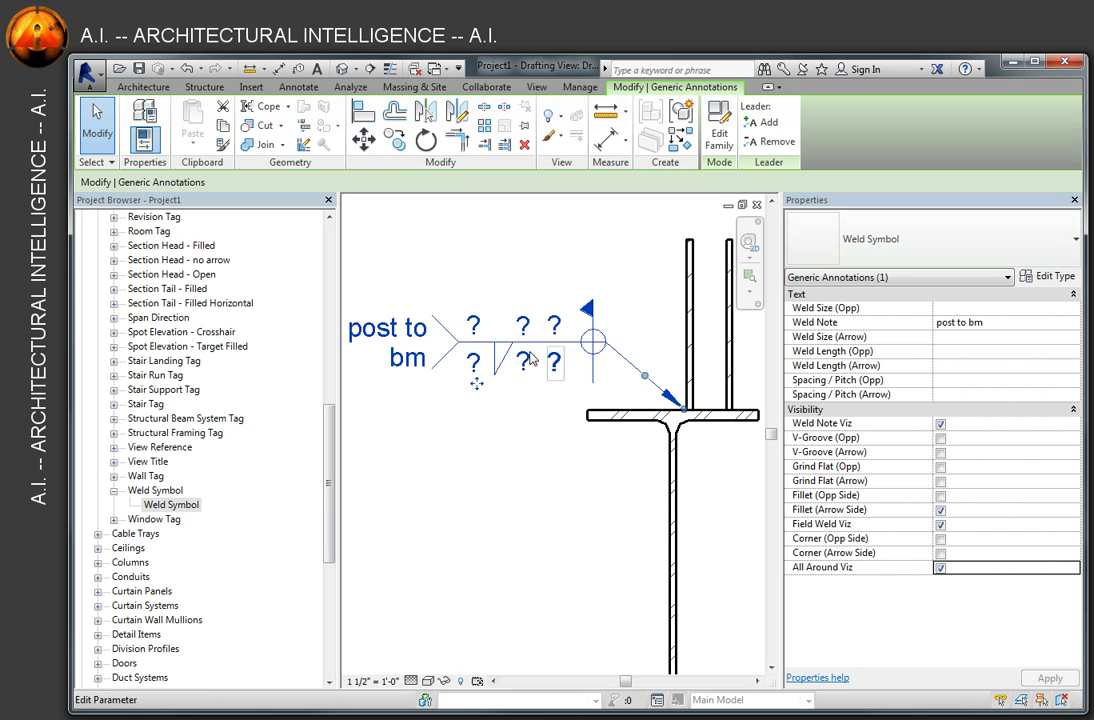
click(474, 365)
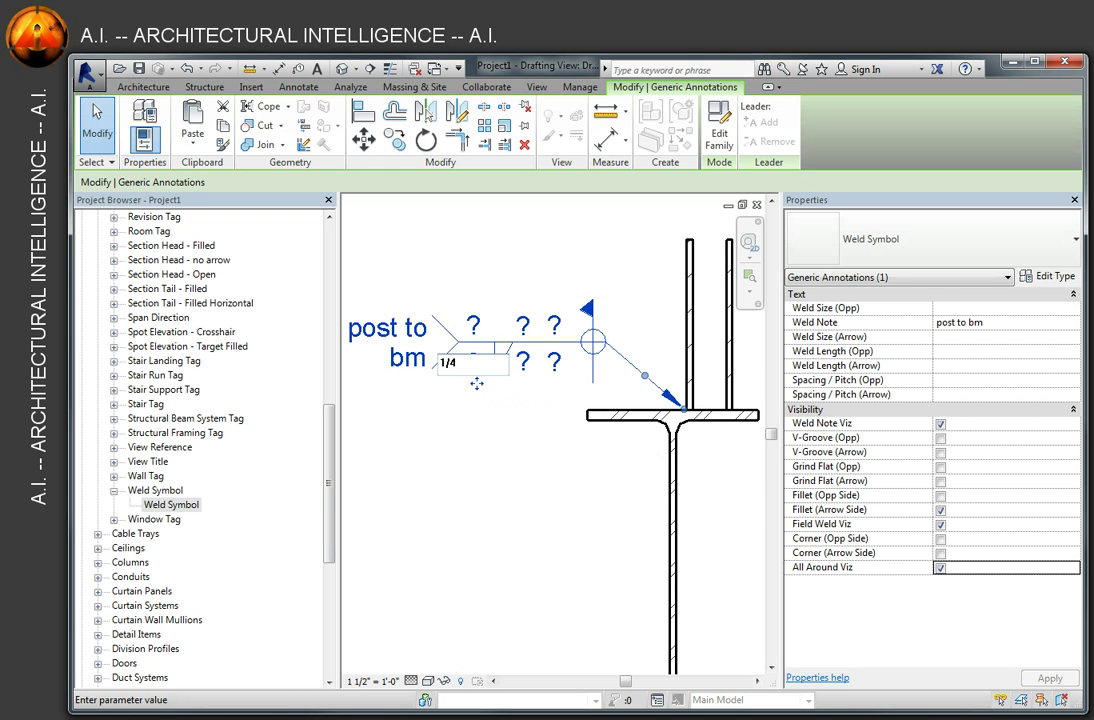
text(1/4)
key(Return)
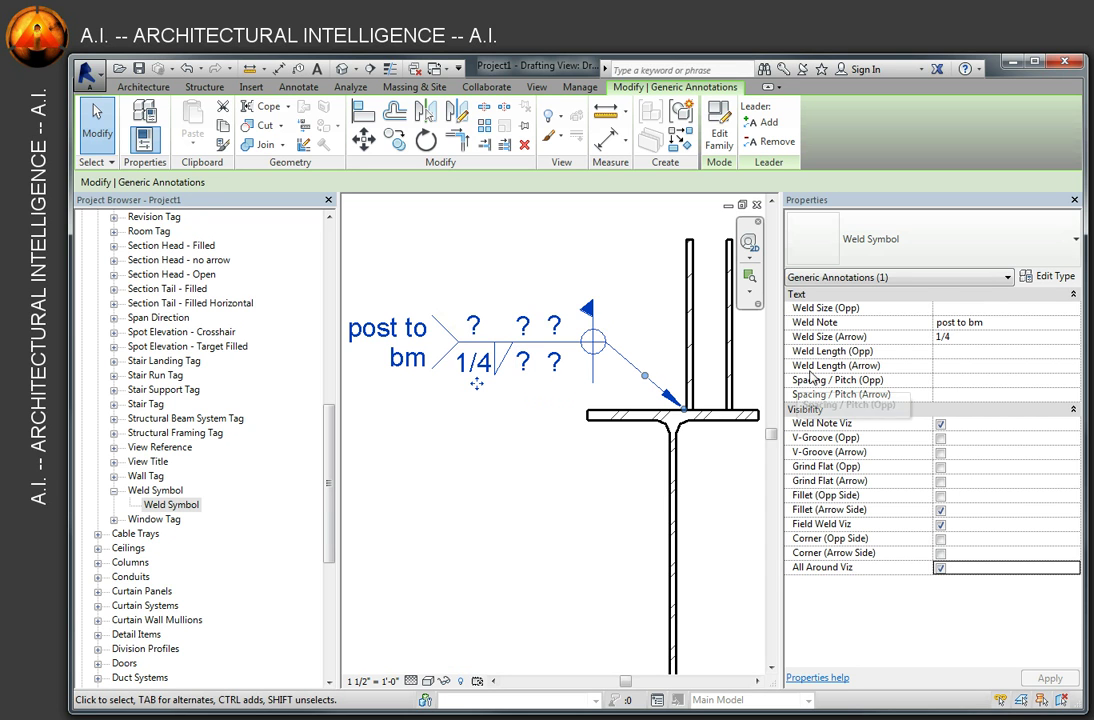
- Set the symbol's arrow-side weld length to 1
click(941, 369)
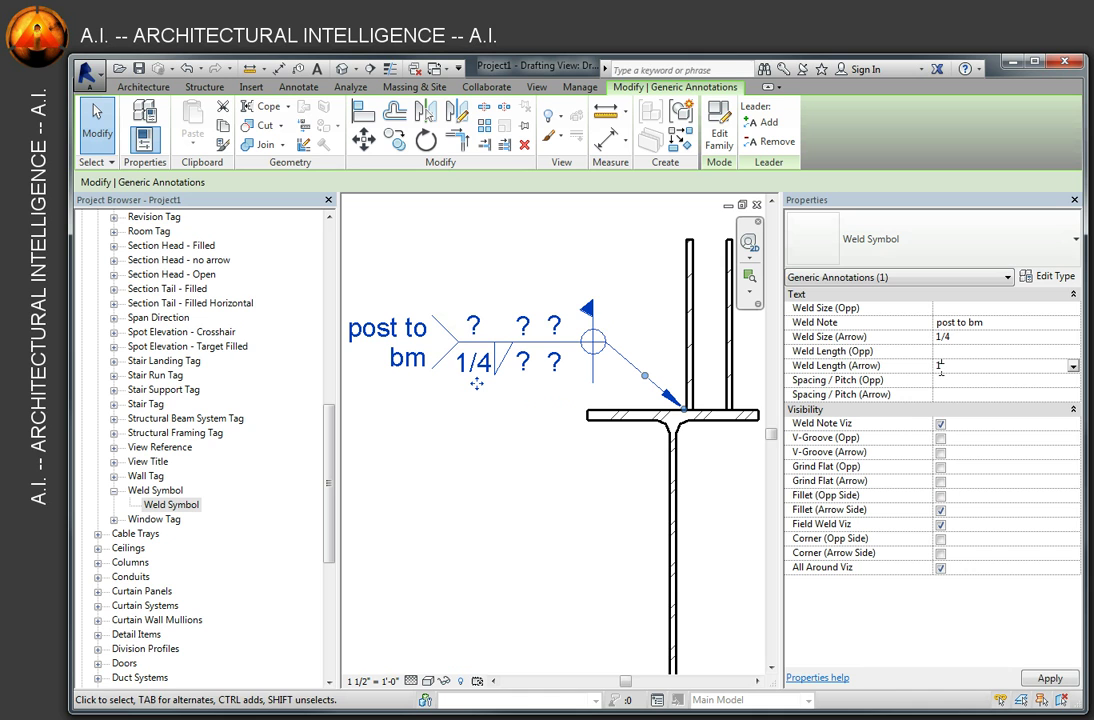
text(1)
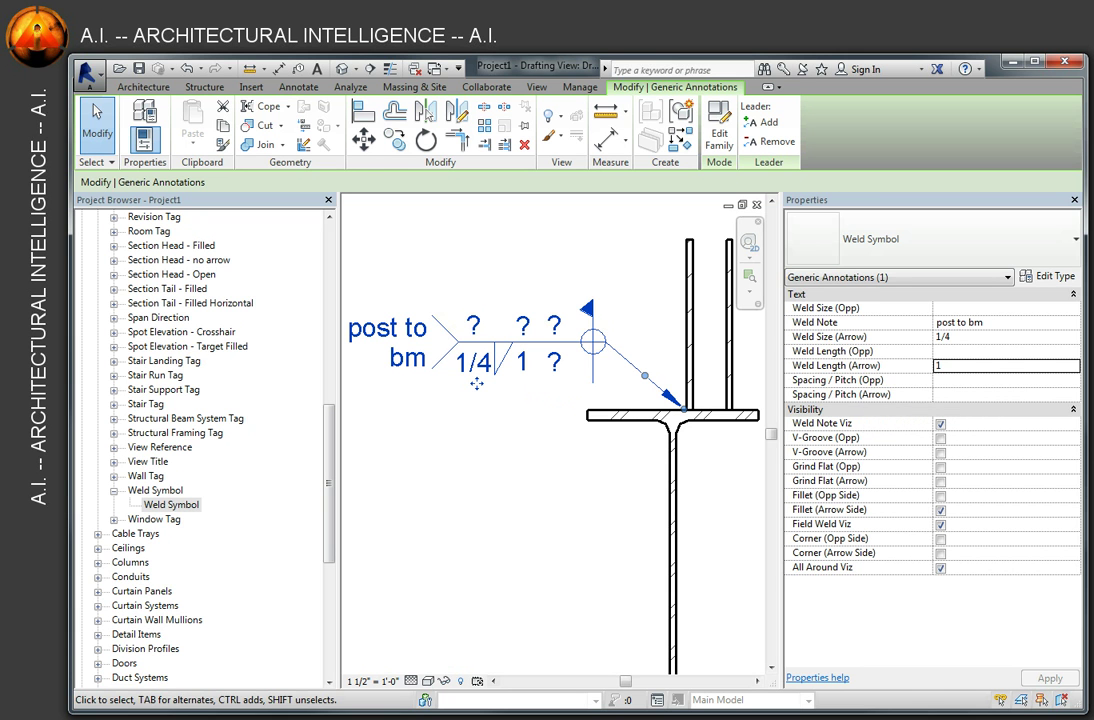
- Examine the intermittent and staggered weld diagrams on page 5 of Weld Symbols.pdf for length and pitch notation, and return to Revit
drag(0, 155, 371, 128)
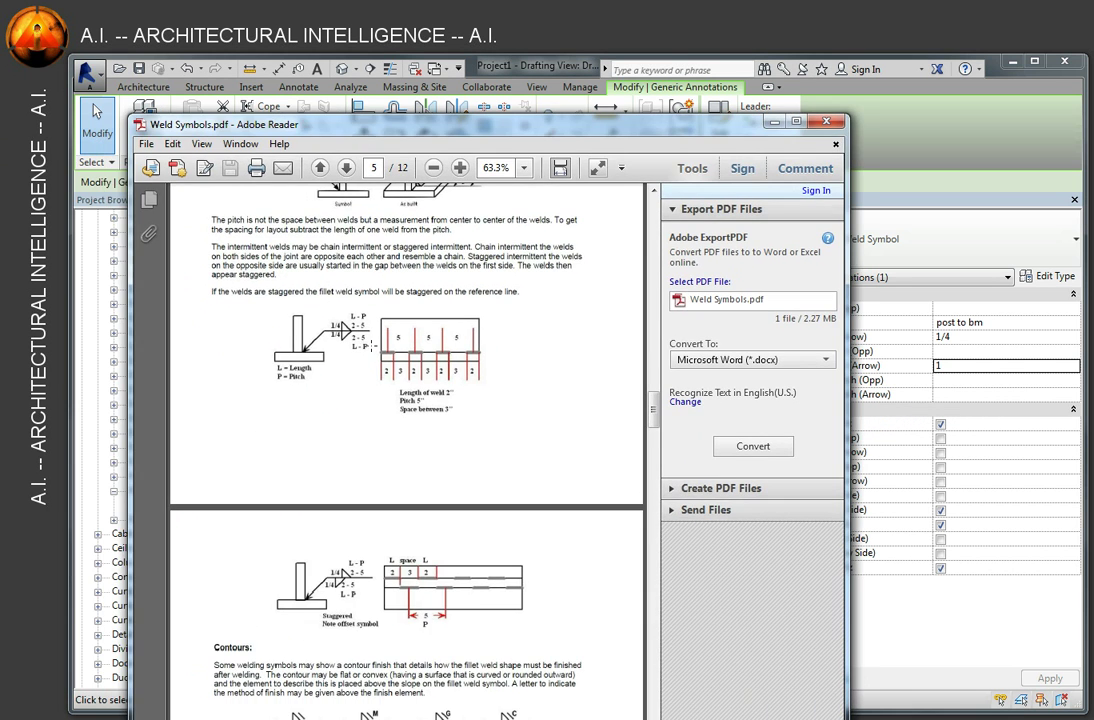
ctrl+scroll(320, 297, up, 4)
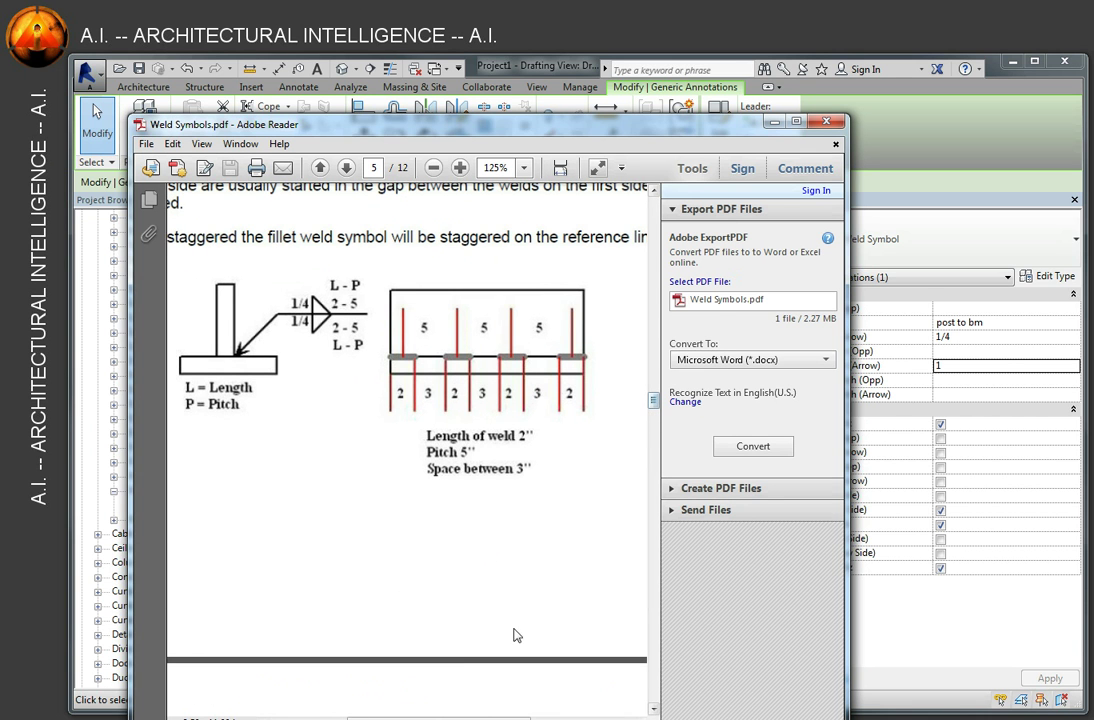
scroll(400, 420, left, 3)
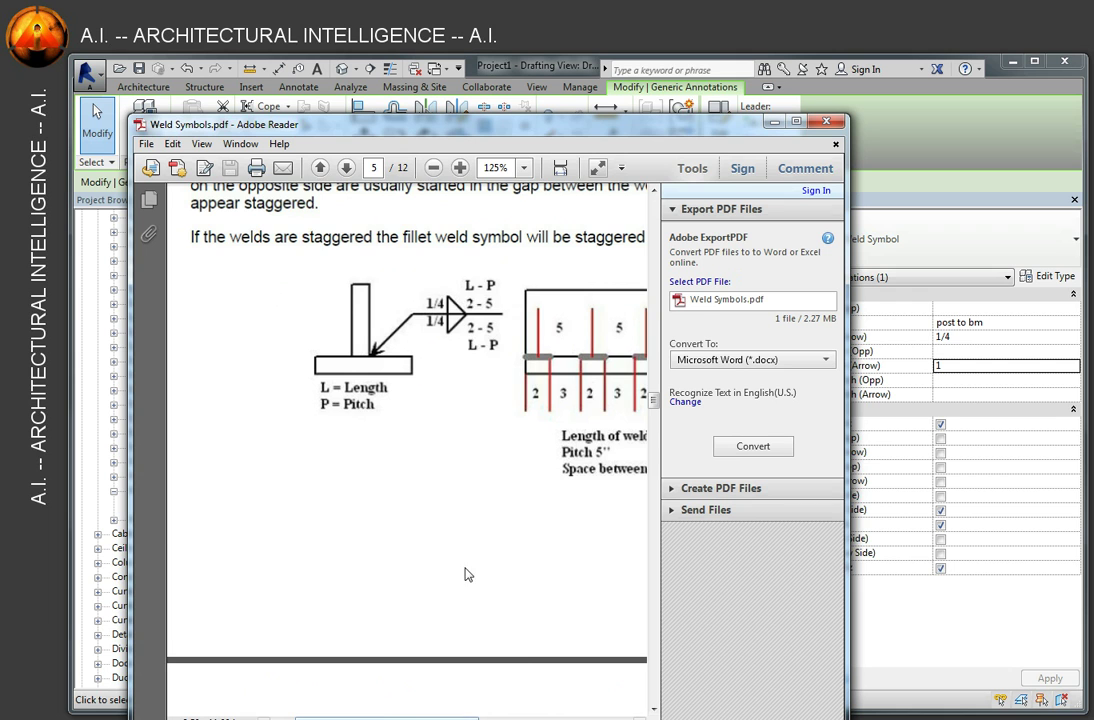
scroll(450, 568, down, 3)
scroll(320, 386, down, 3)
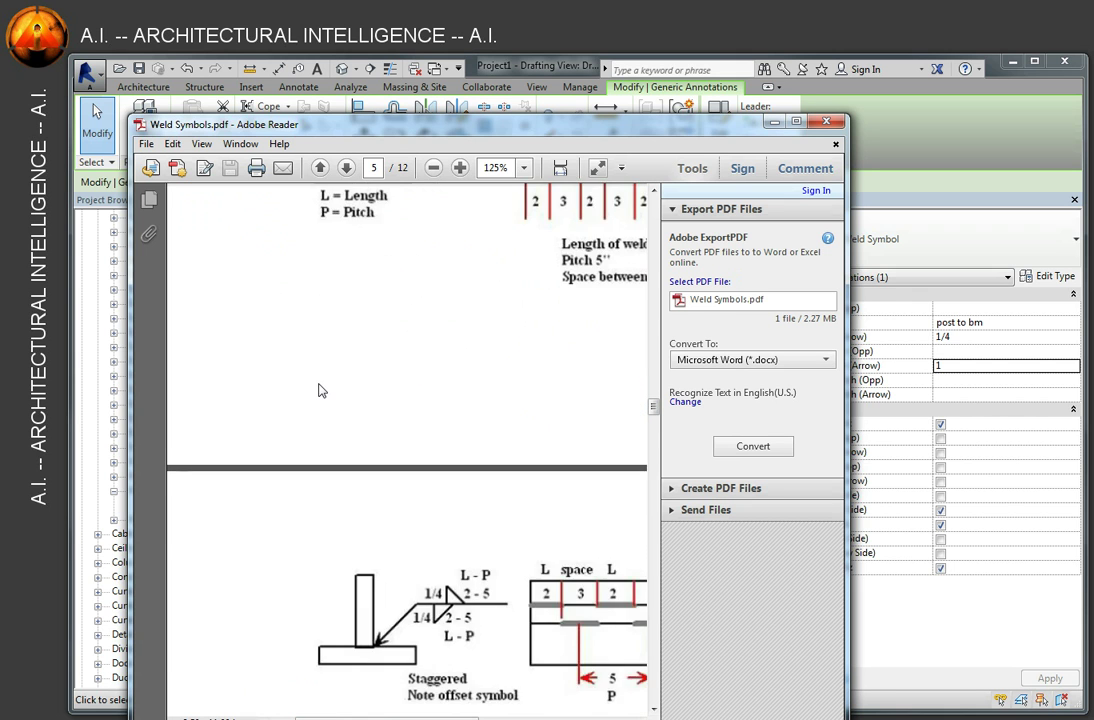
scroll(320, 390, up, 2)
ctrl+scroll(355, 463, down, 1)
ctrl+scroll(355, 463, down, 2)
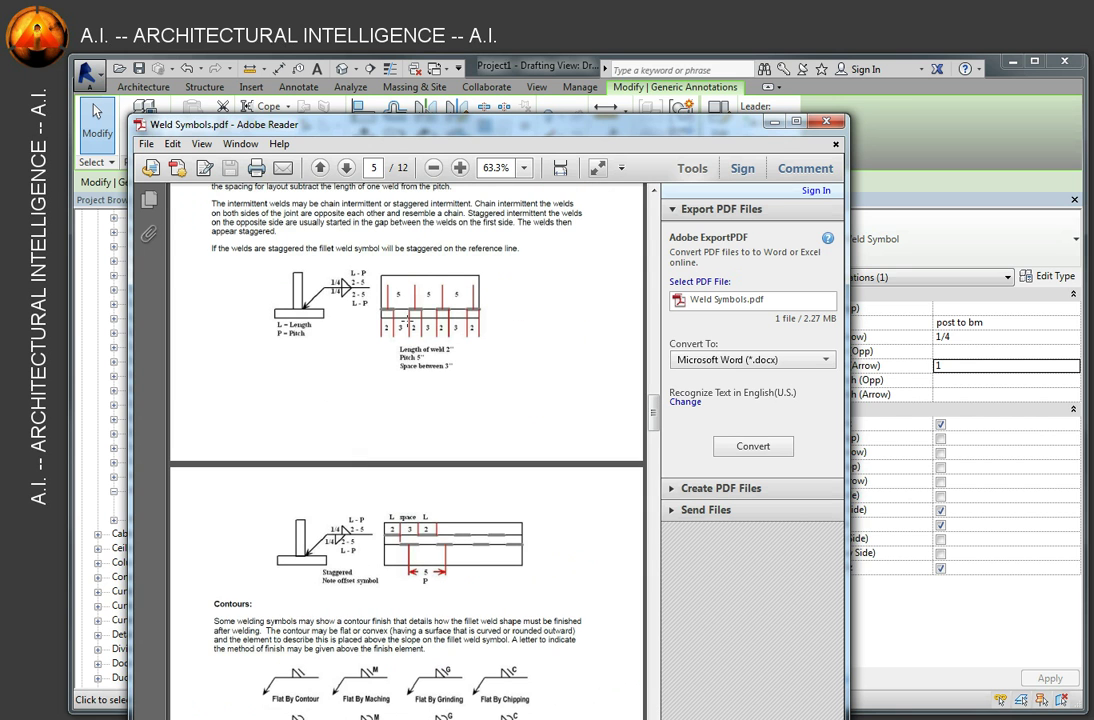
key(alt+Tab)
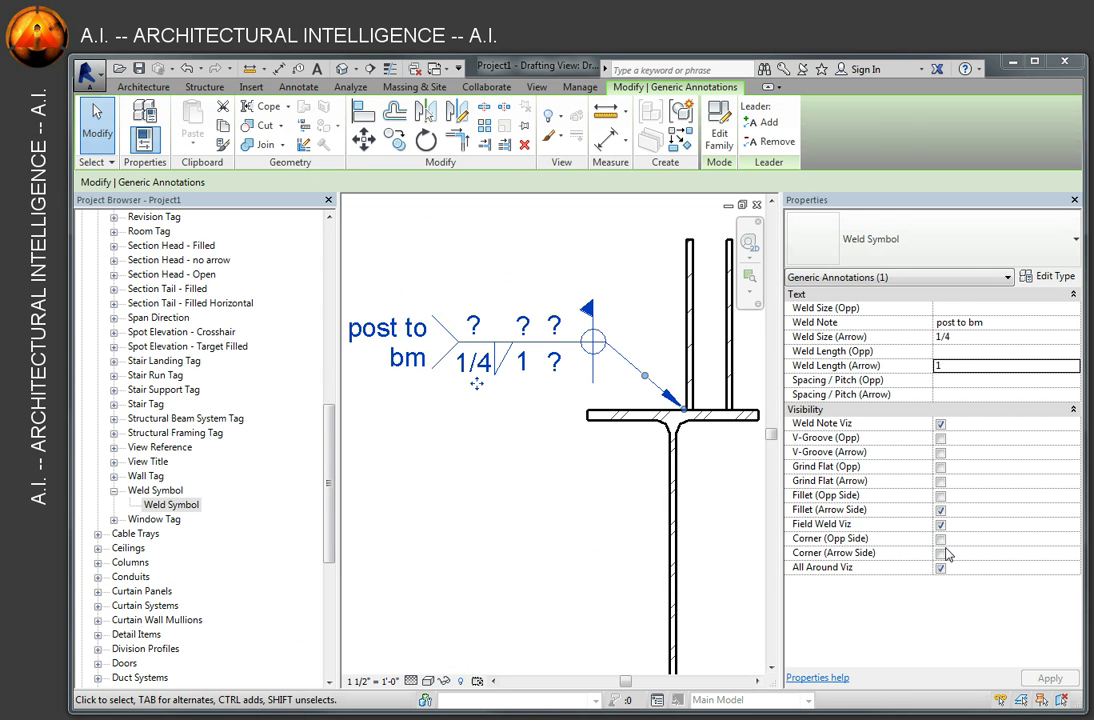
- Set the weld symbol's arrow-side spacing/pitch to 4 and deselect the symbol
click(941, 395)
text(4)
click(548, 433)
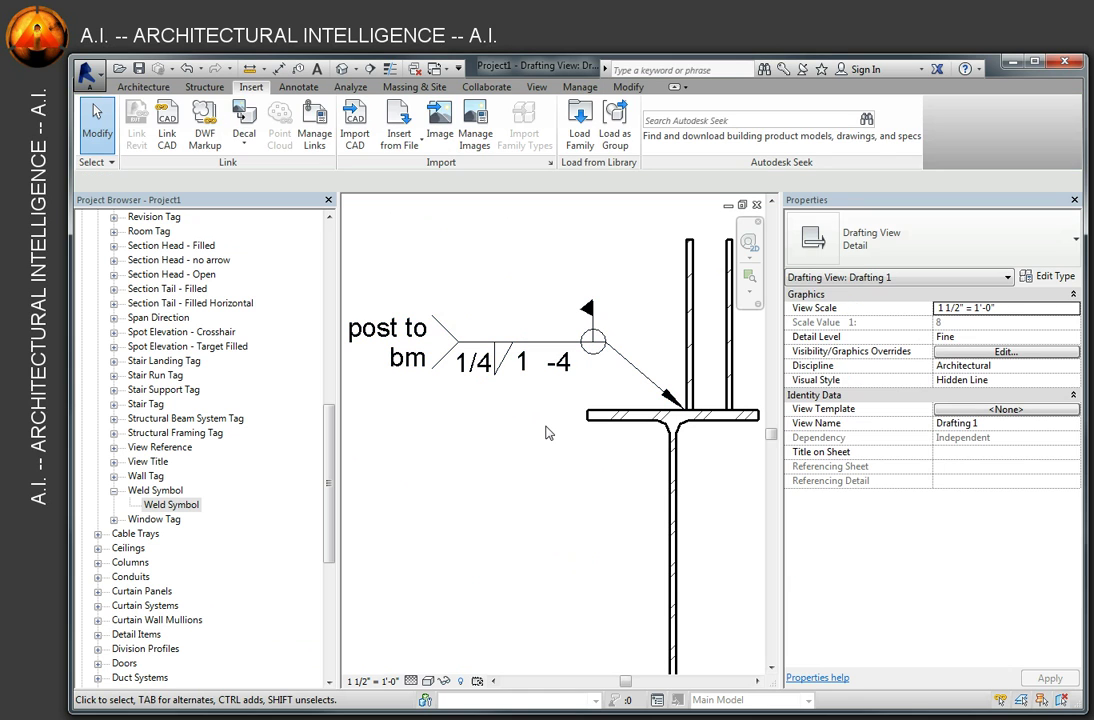